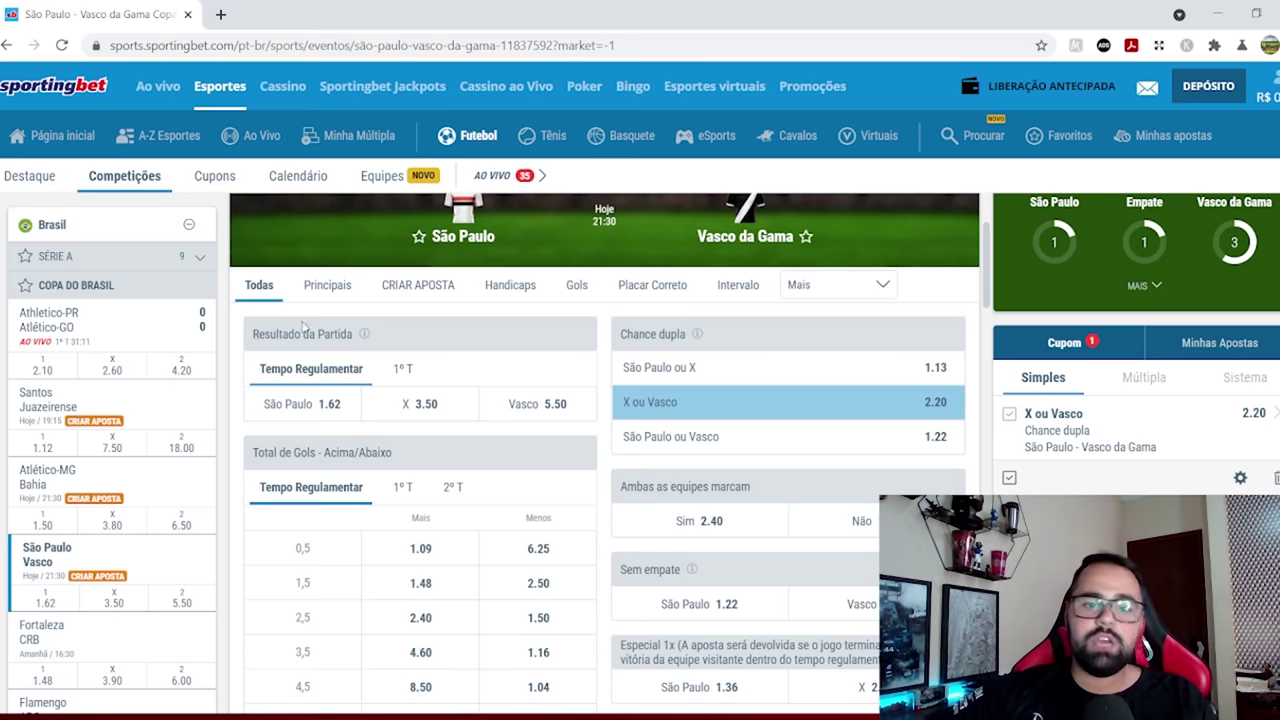
Step: Remove the X ou Vasco selection from the coupon and start a custom bet for the São Paulo vs Vasco da Gama match
click(701, 405)
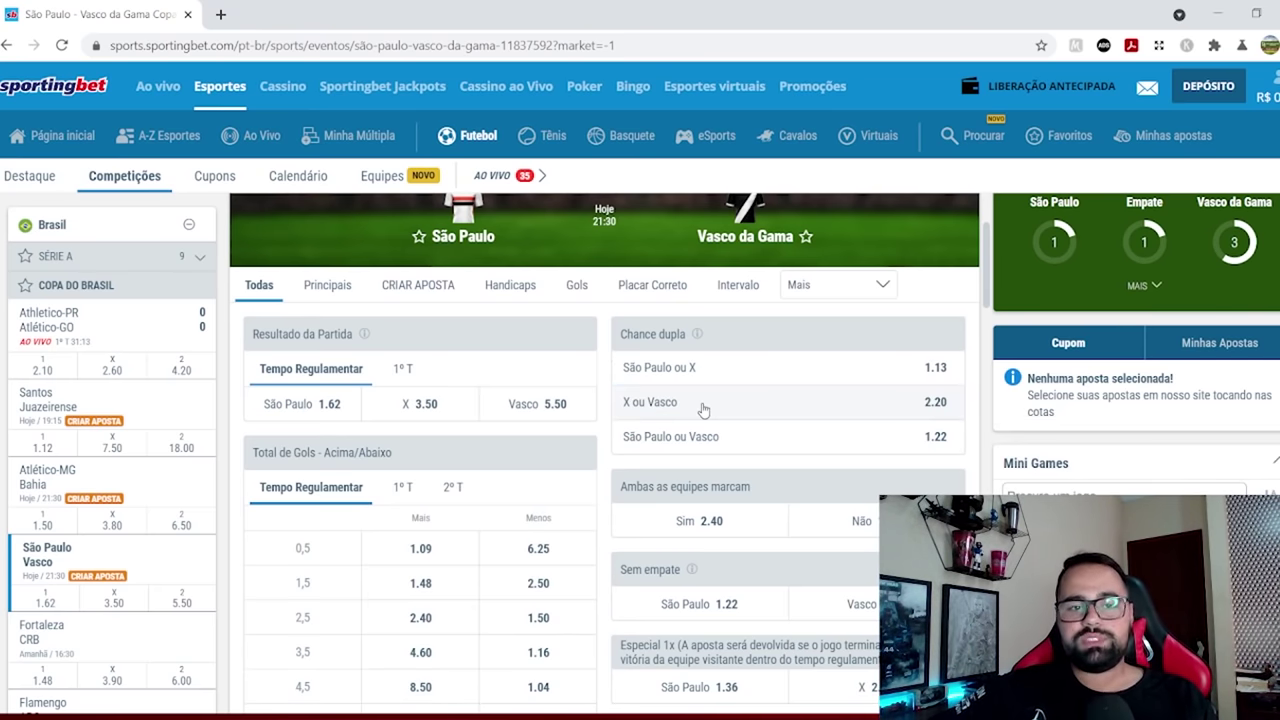
click(420, 286)
click(628, 418)
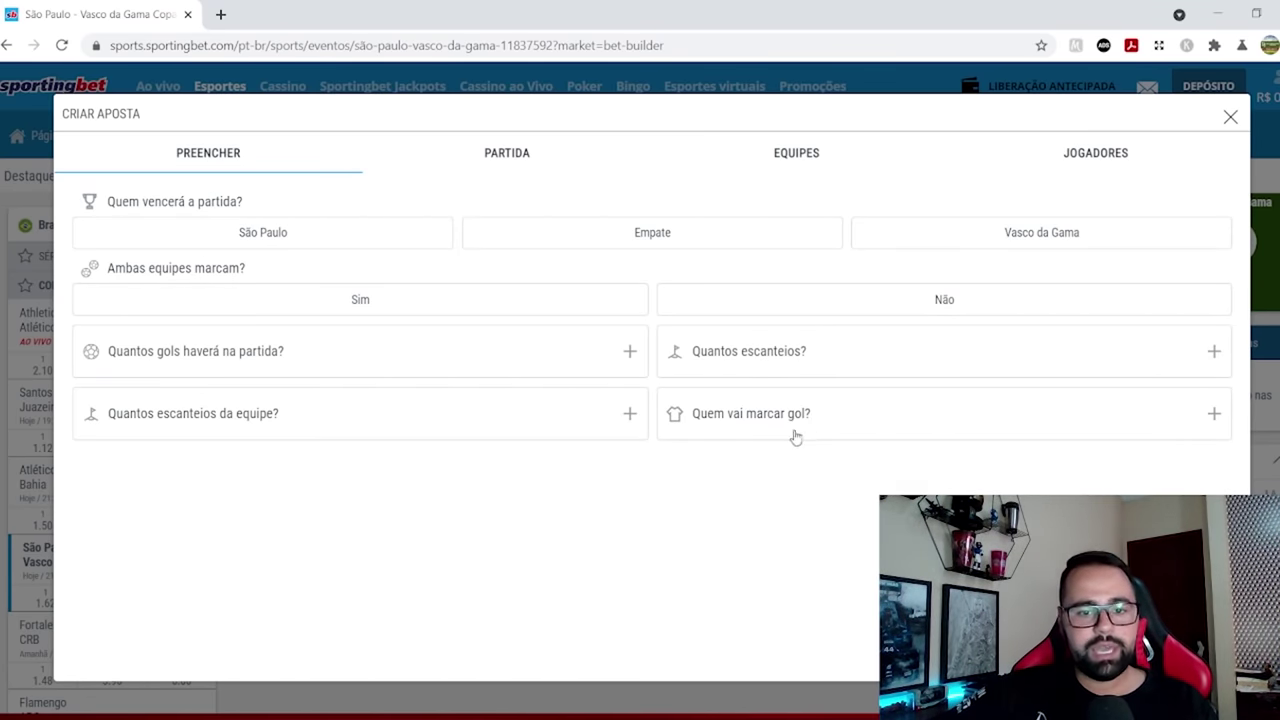
Step: Build a custom bet with São Paulo over 3.5 team corners and over 0.5 team goals in 90 minutes, and add it to the coupon
click(335, 428)
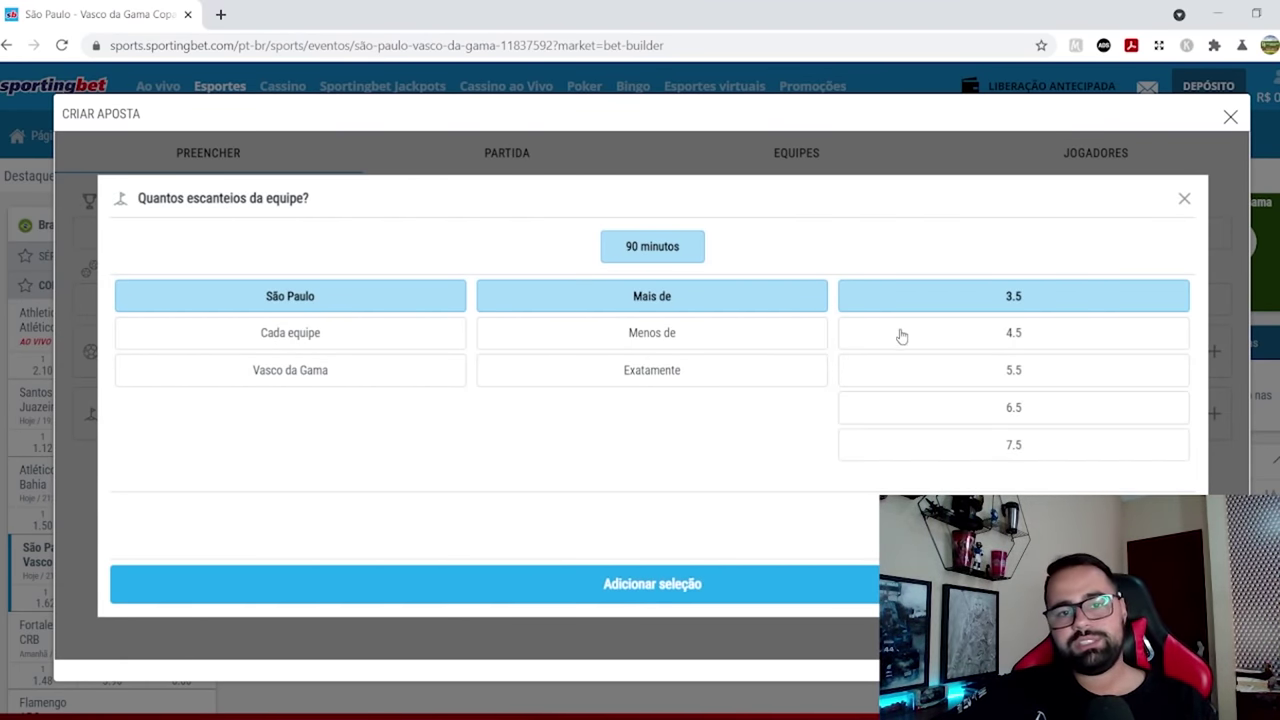
click(711, 592)
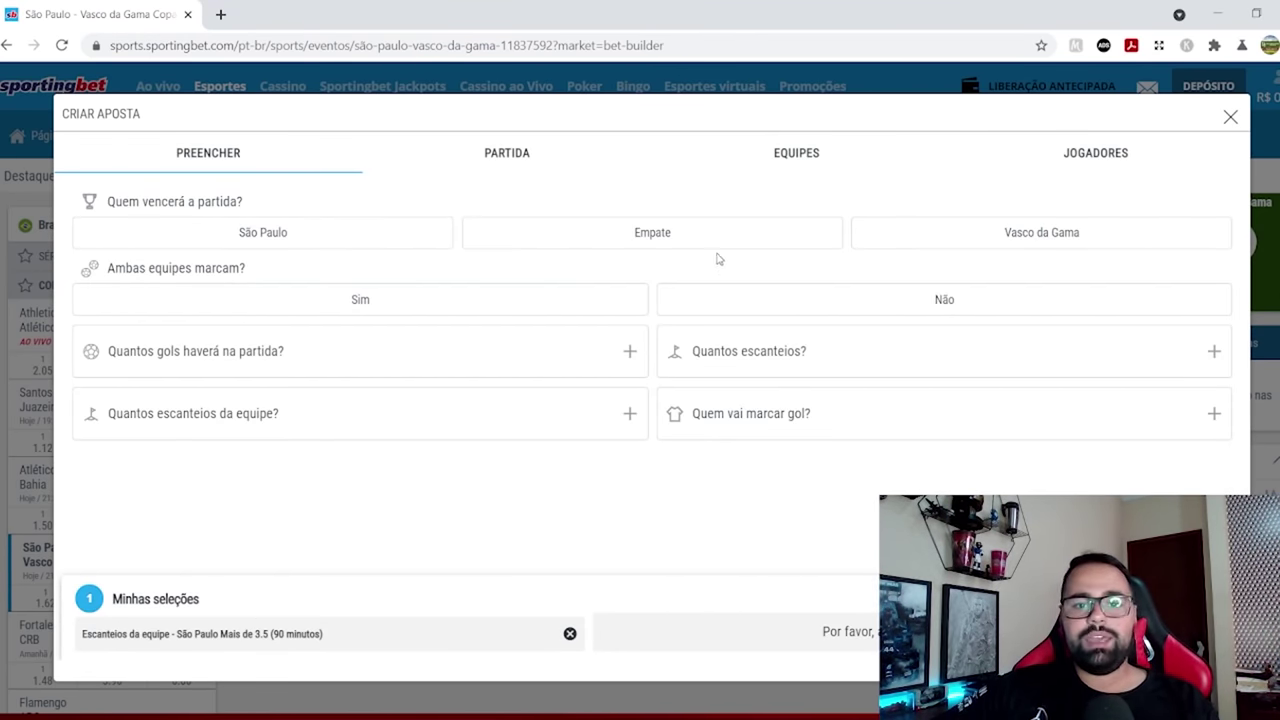
click(770, 168)
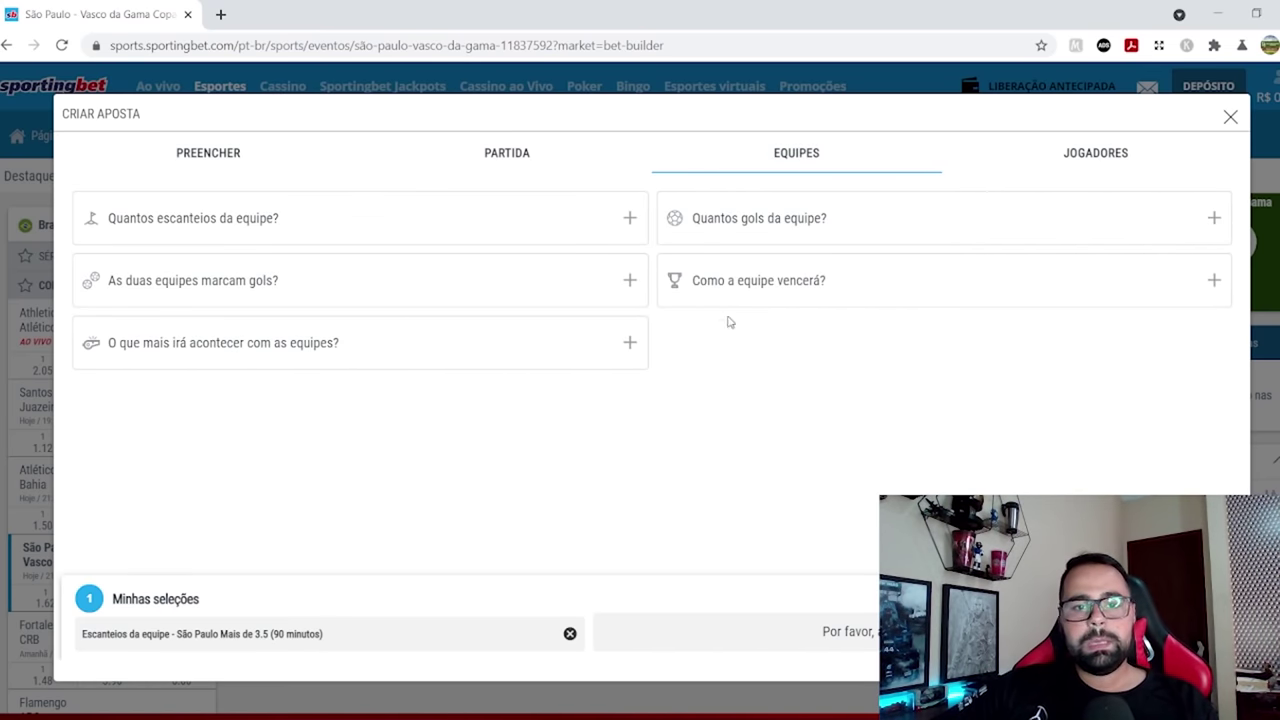
click(847, 240)
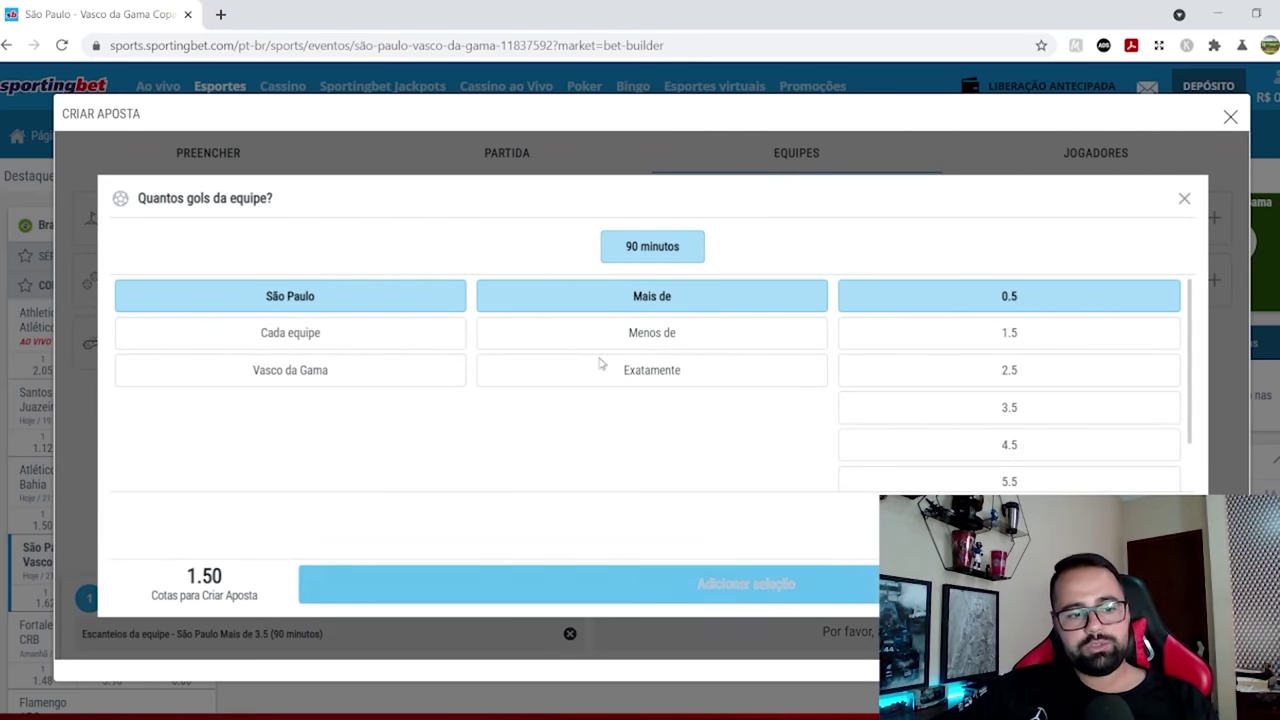
click(1026, 316)
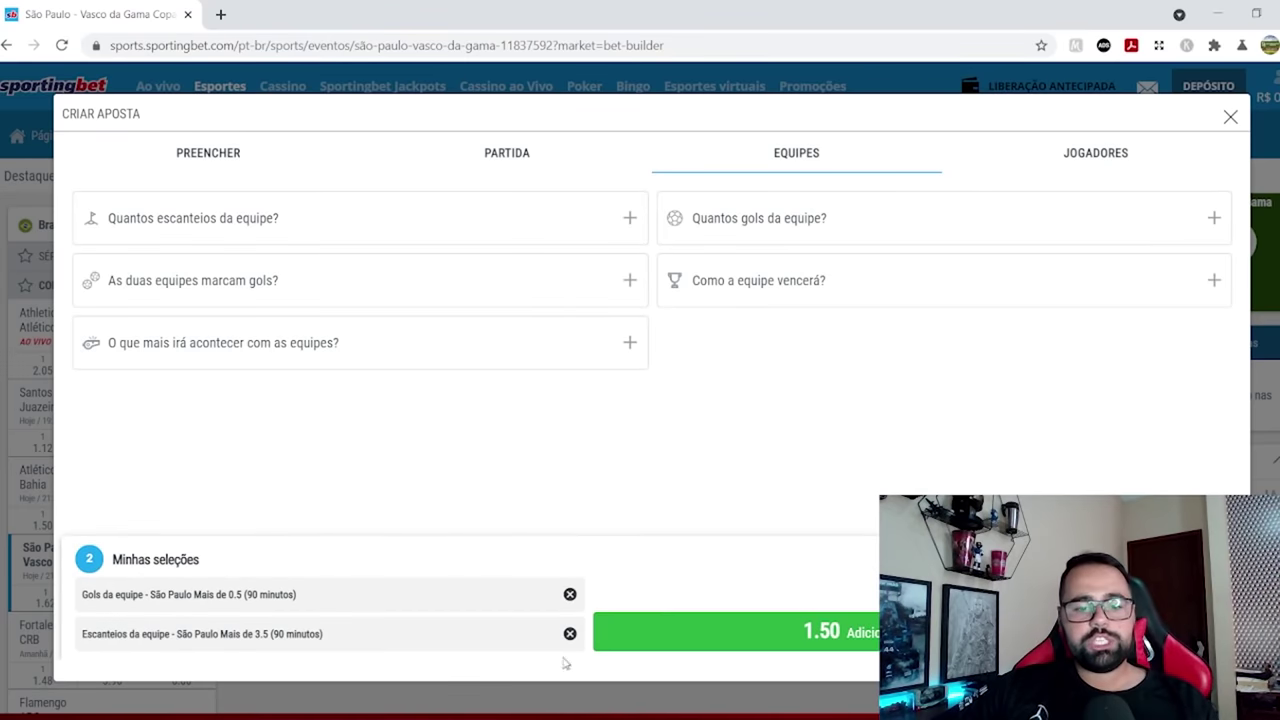
click(796, 646)
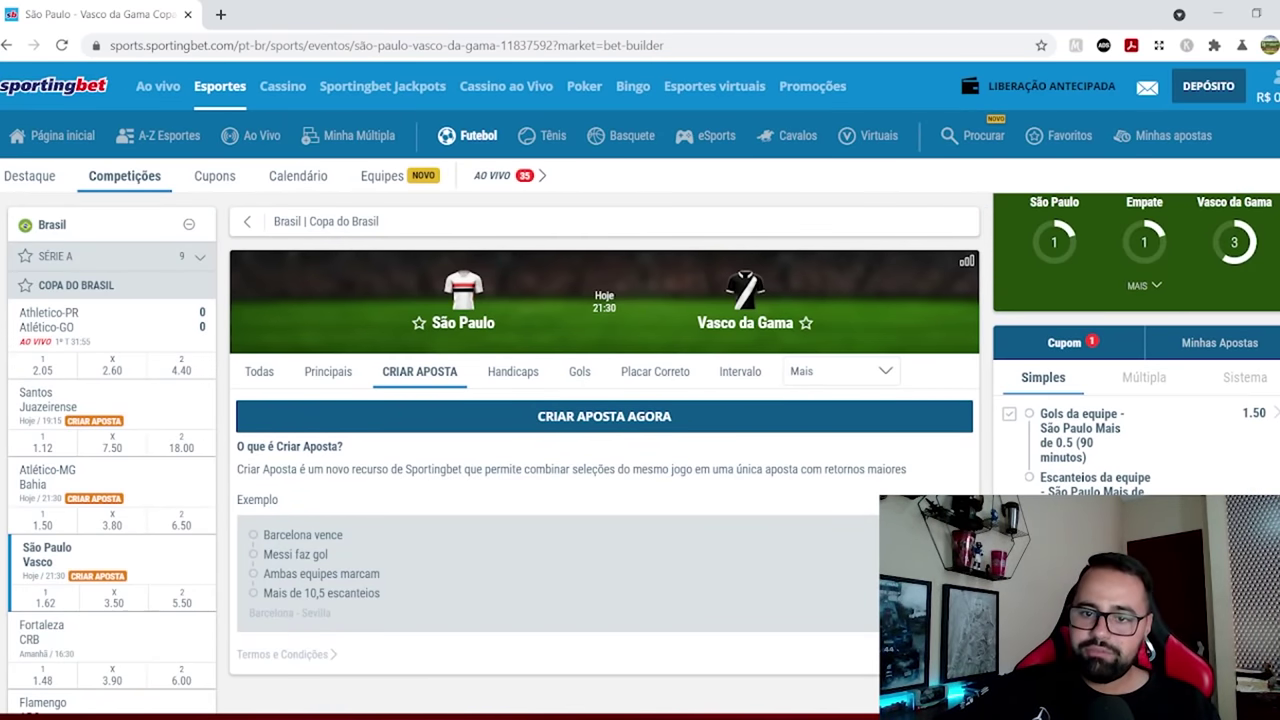
Step: Replace the custom bet in the coupon with over 1.5 total goals for the São Paulo vs Vasco da Gama match
scroll(1147, 465, down, 1)
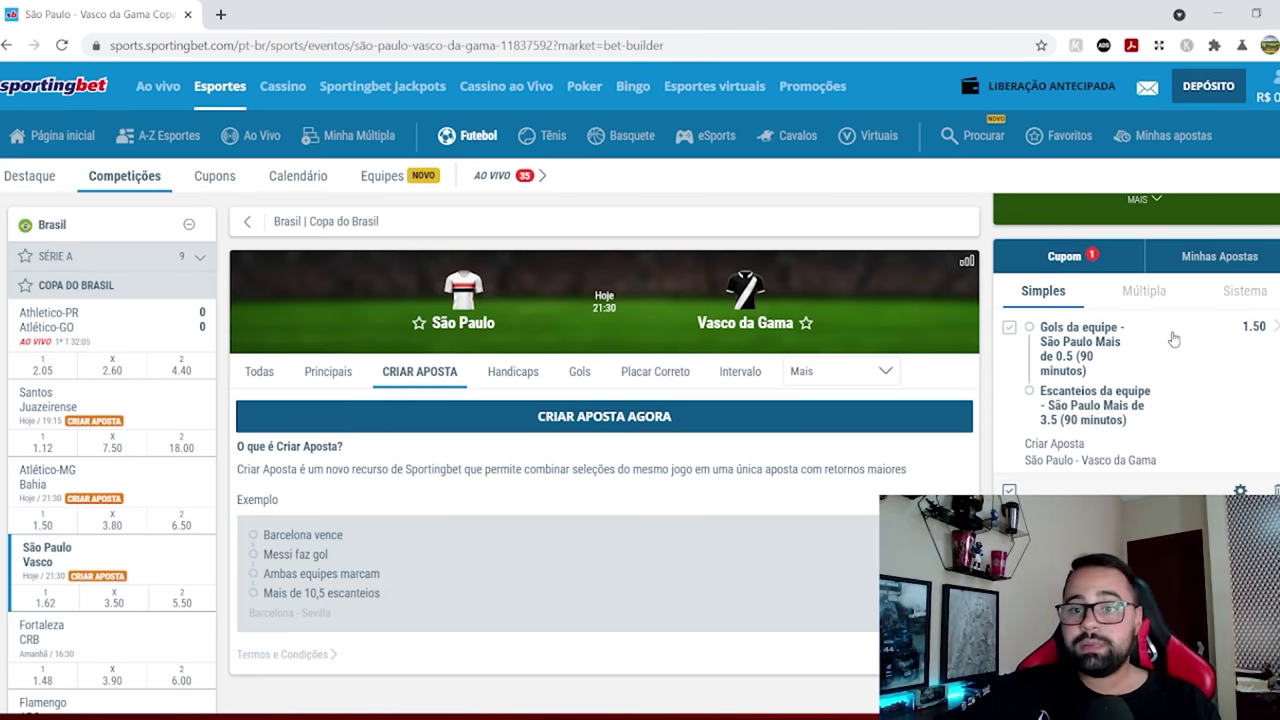
click(1272, 330)
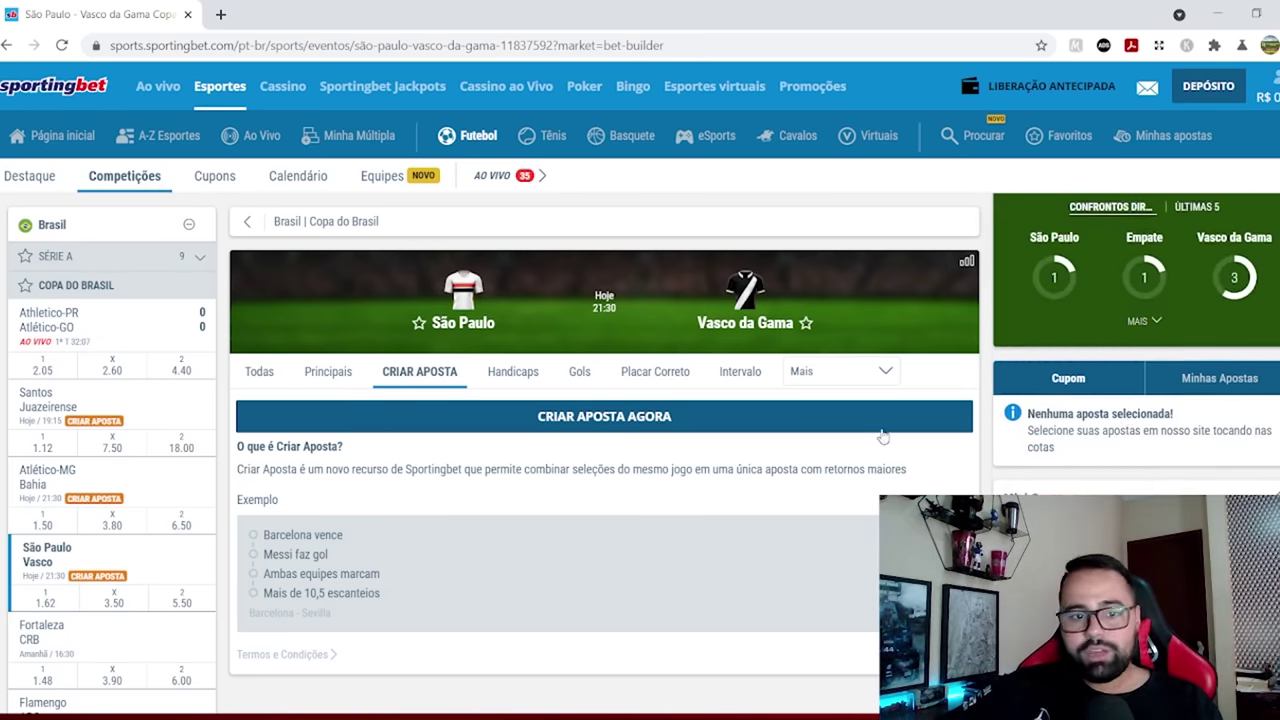
click(259, 380)
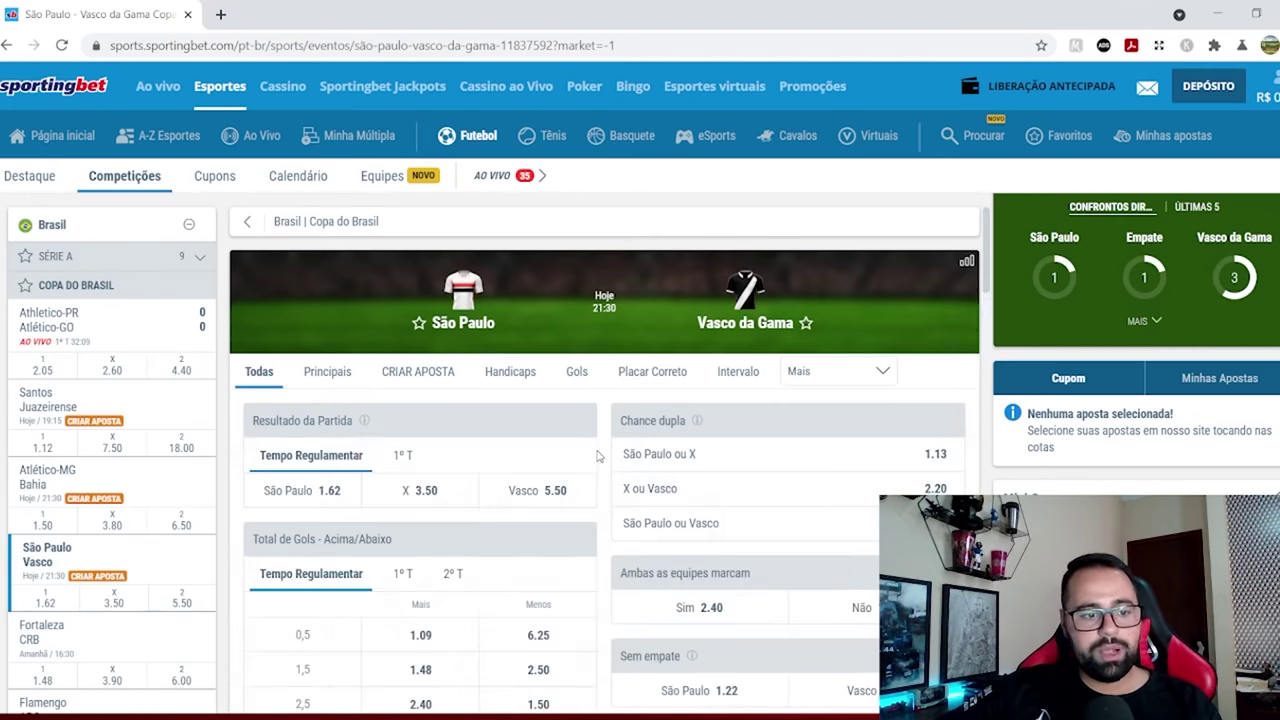
scroll(648, 480, down, 2)
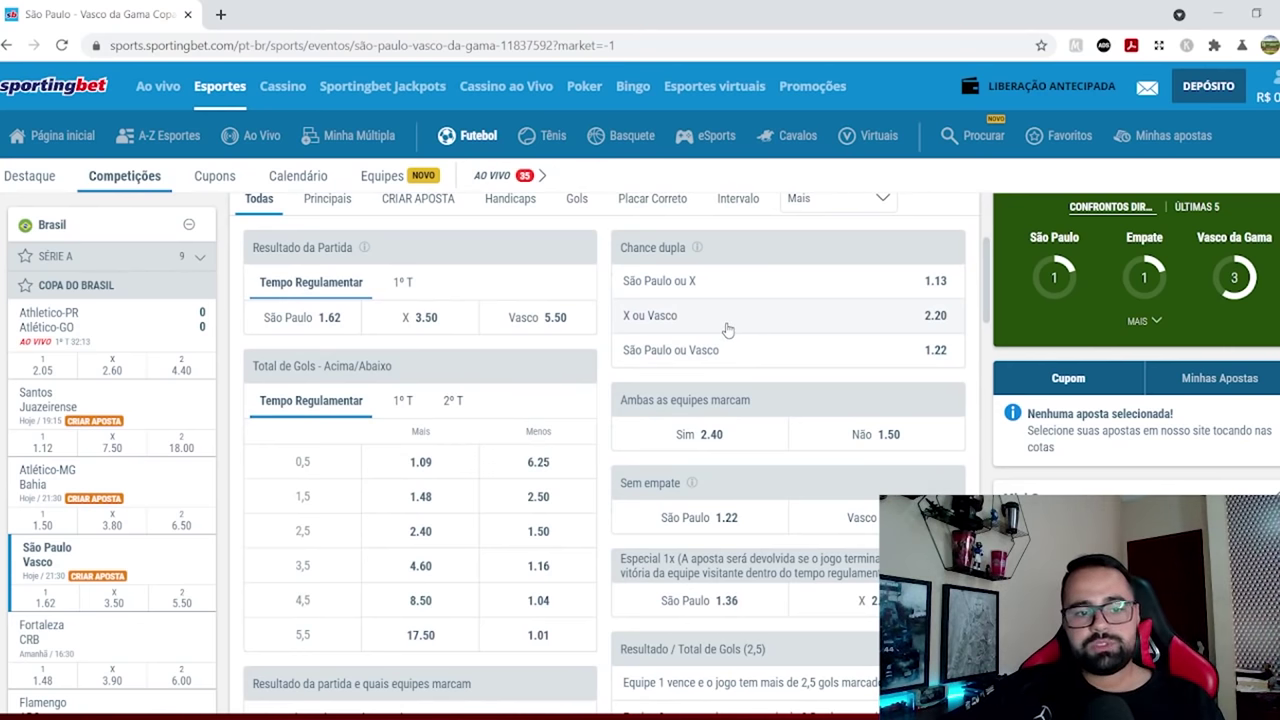
click(447, 508)
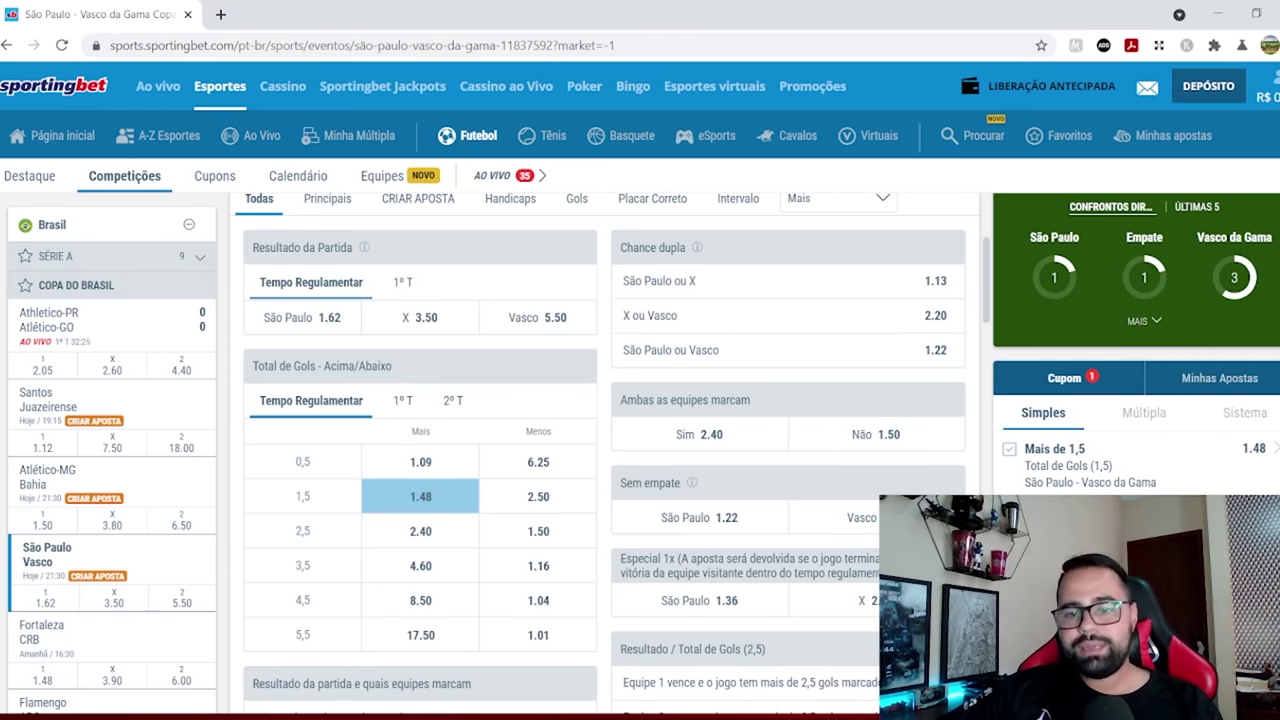
Step: Look at the Atlético-MG vs Bahia match, the football highlights and the event search
click(58, 485)
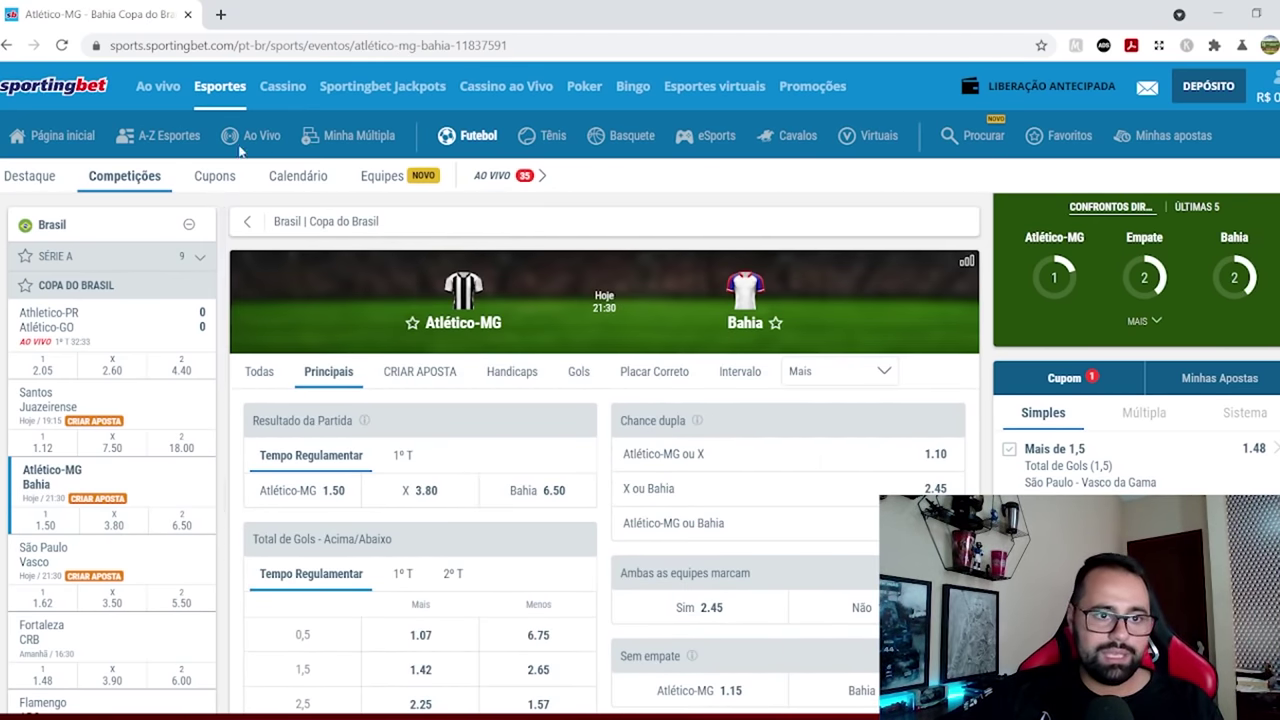
click(40, 176)
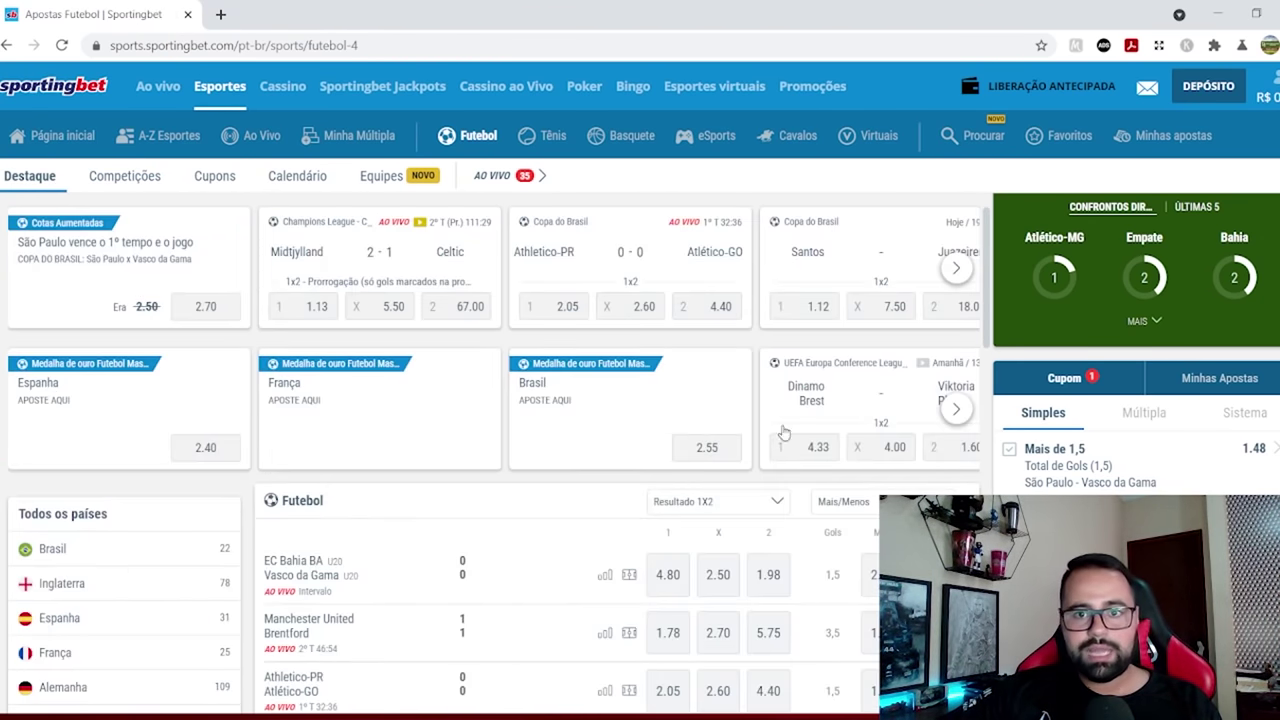
click(968, 145)
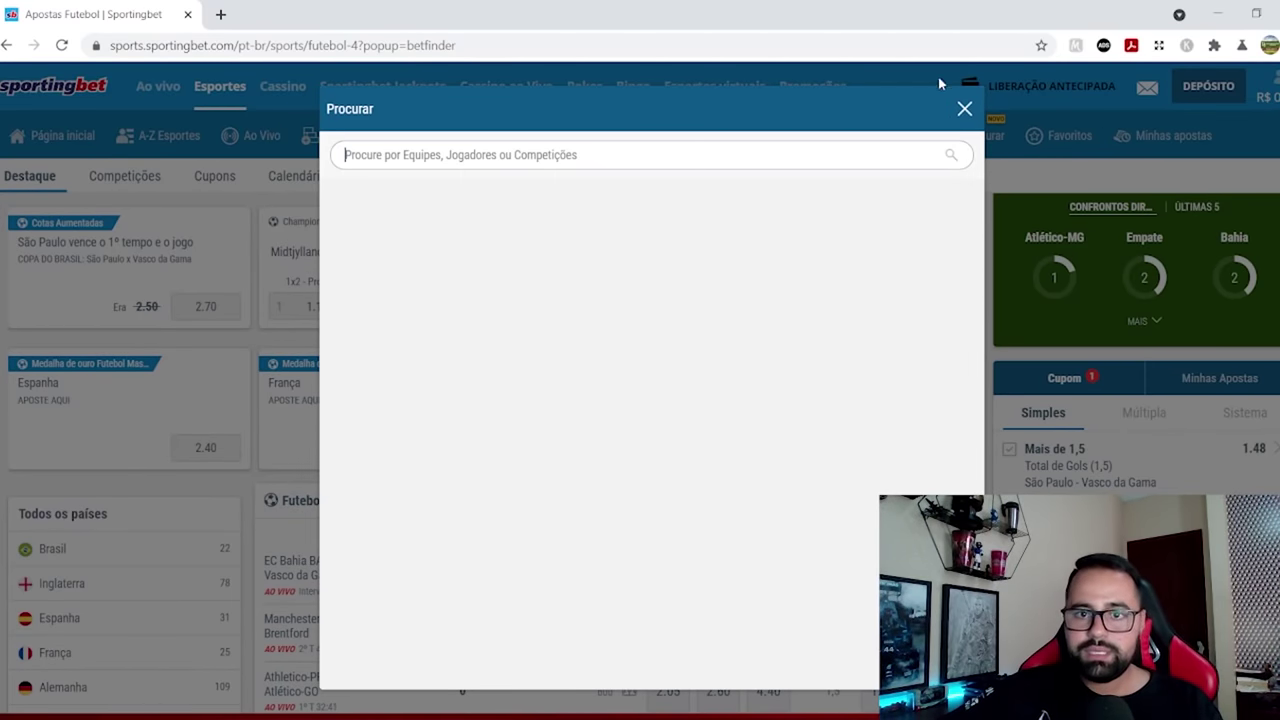
click(964, 108)
Step: Open Atlético-MG vs Bahia from the highlighted football matches and add over 1.5 total goals to the coupon
scroll(475, 545, down, 1)
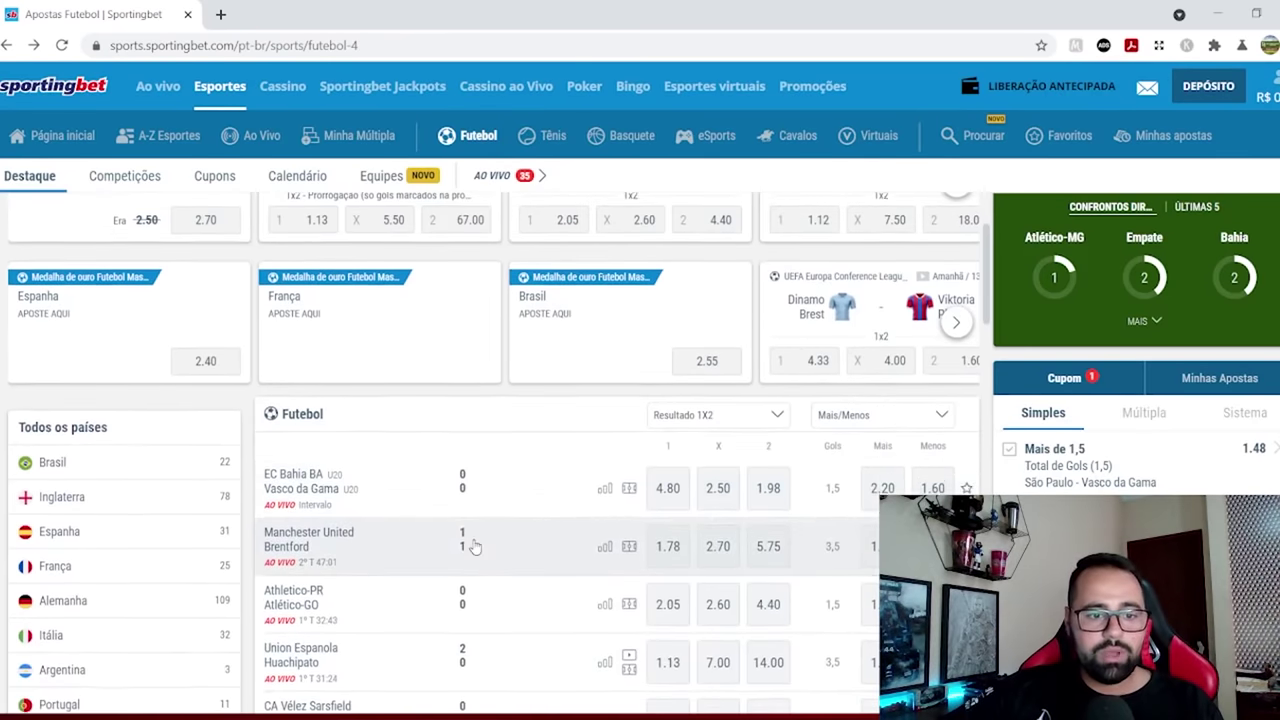
scroll(470, 543, down, 5)
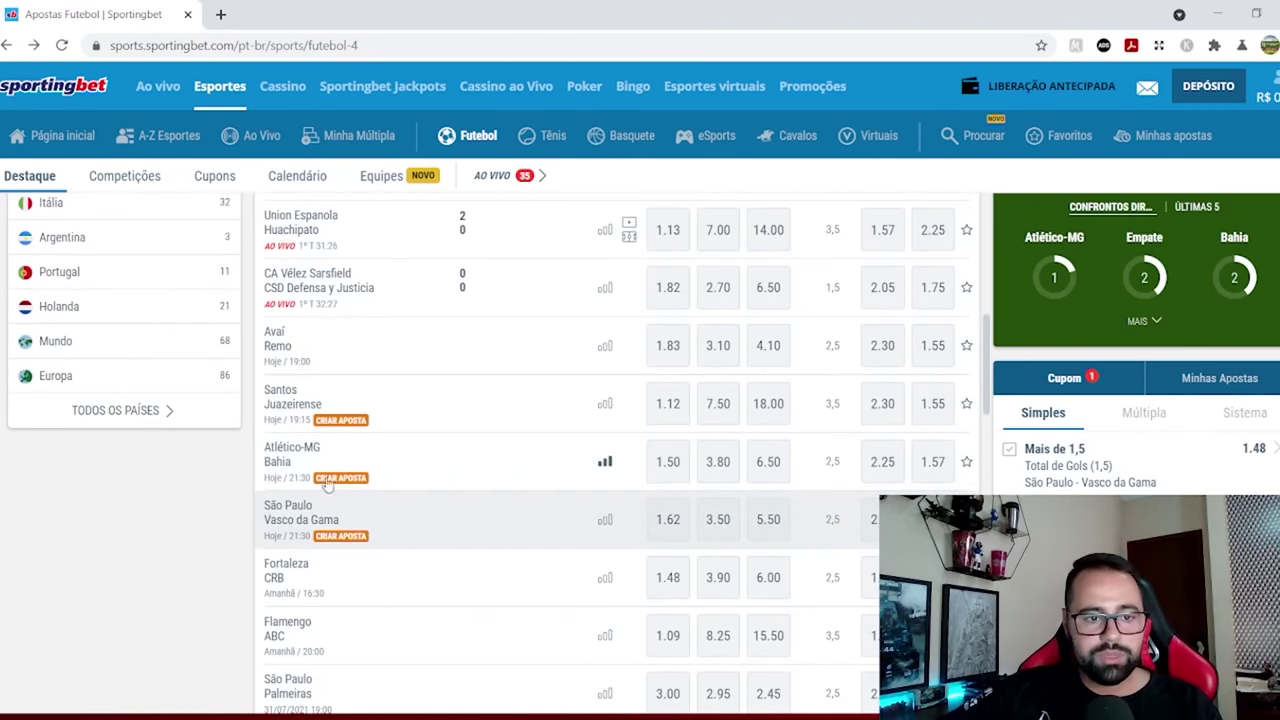
click(310, 463)
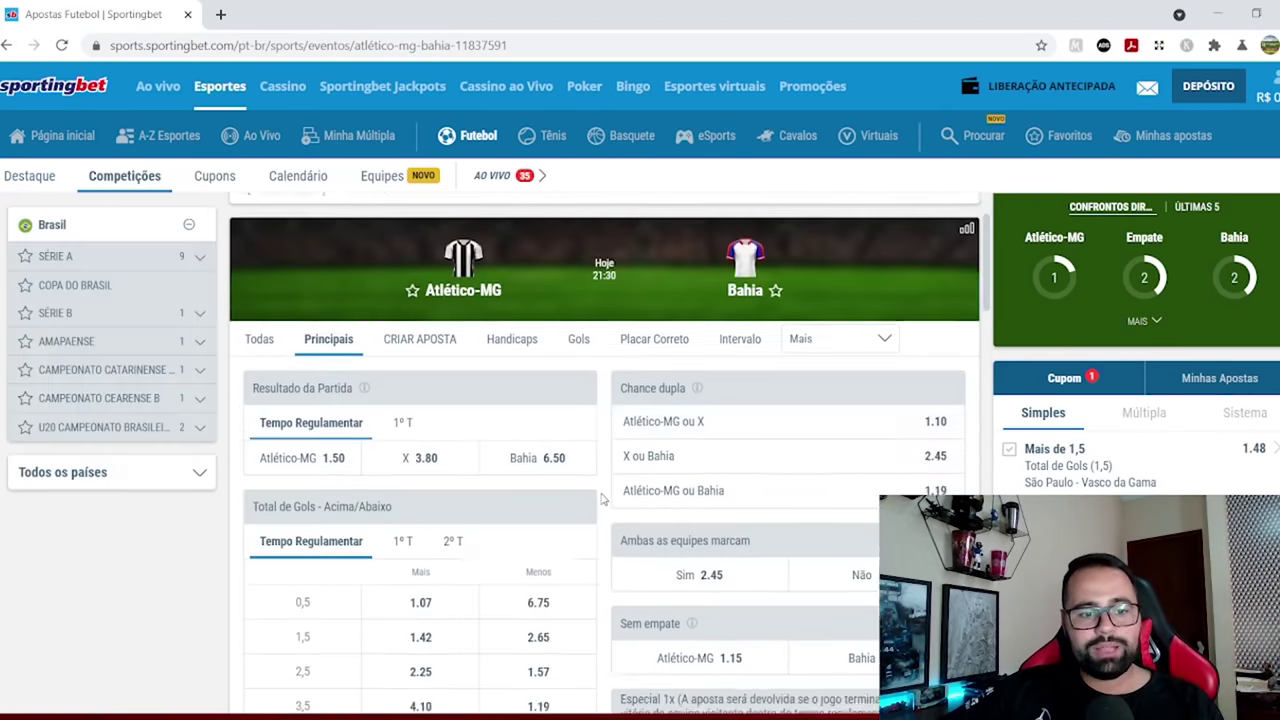
scroll(603, 498, down, 2)
click(421, 498)
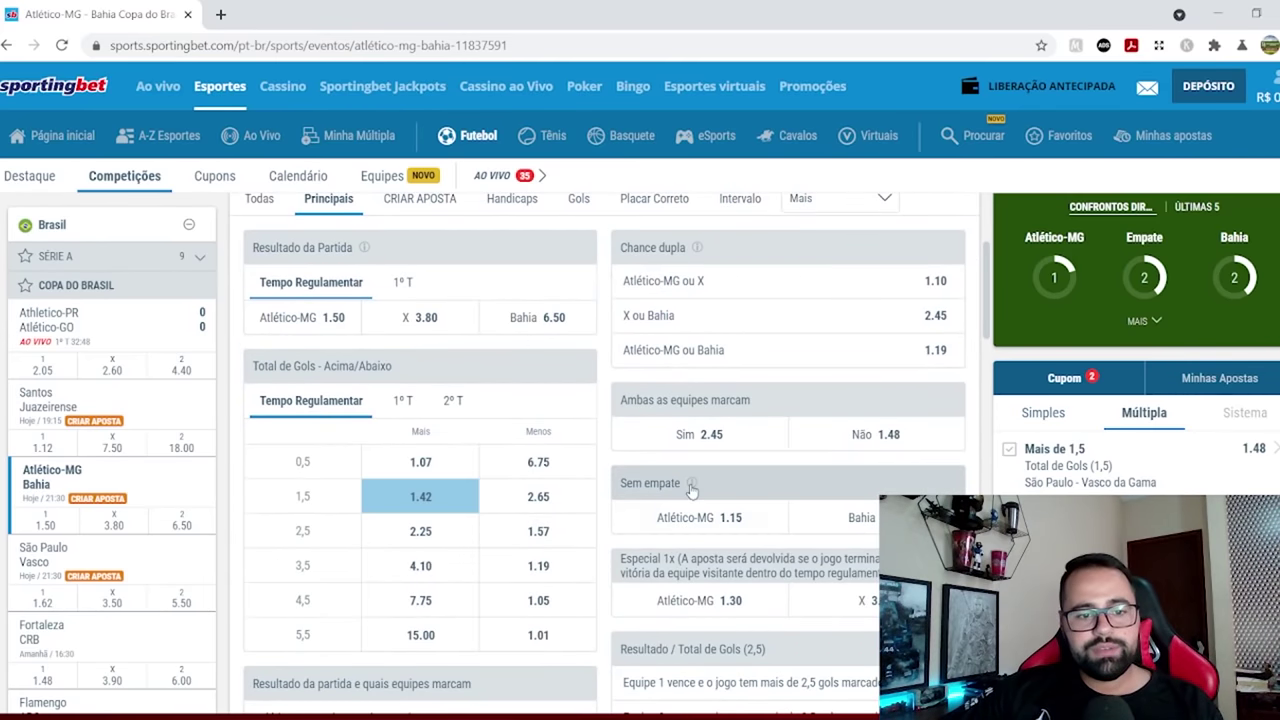
Step: Review the selections, stake amount and quick-stake options of the multiple bet in the coupon
scroll(757, 469, down, 1)
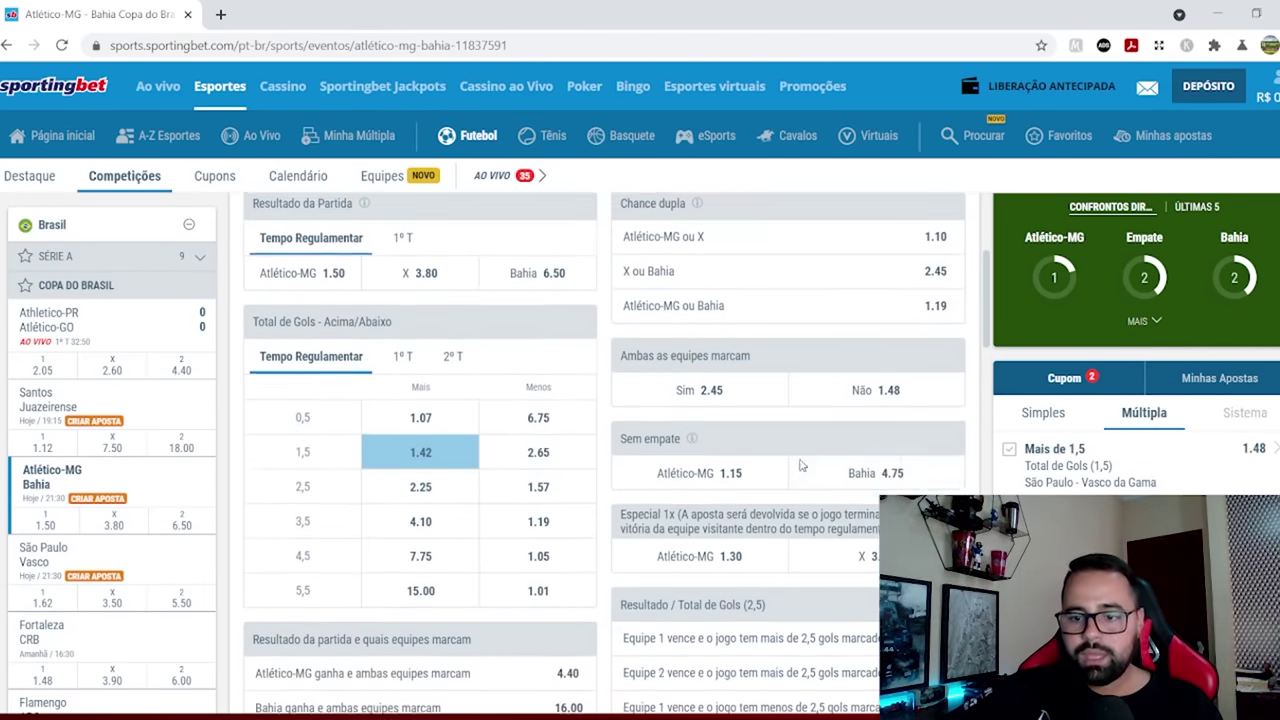
scroll(1140, 380, down, 1)
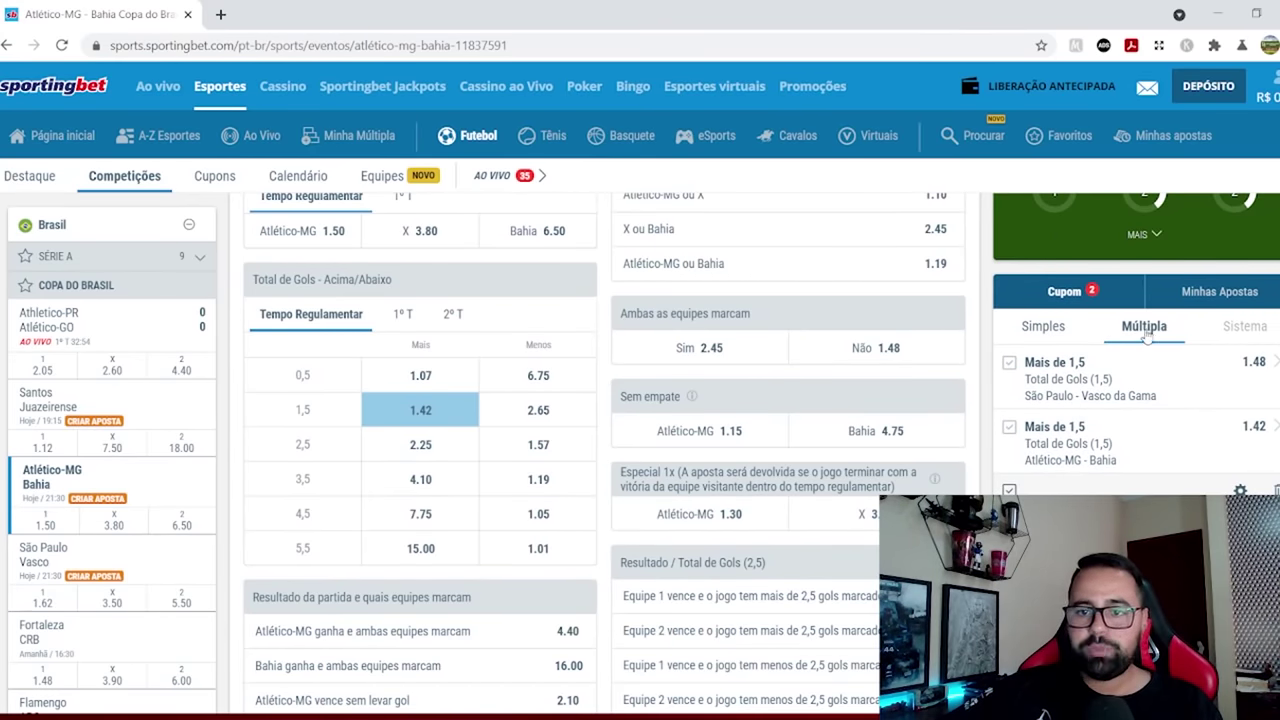
scroll(1137, 486, down, 1)
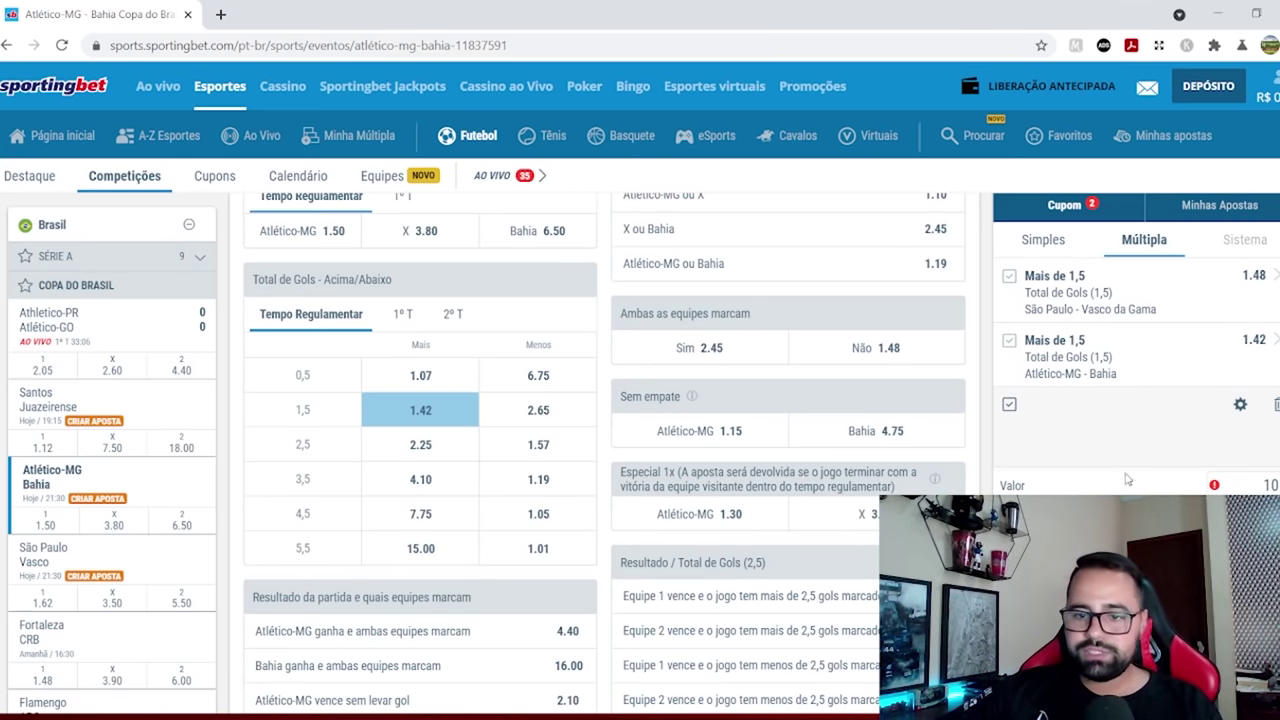
click(1268, 485)
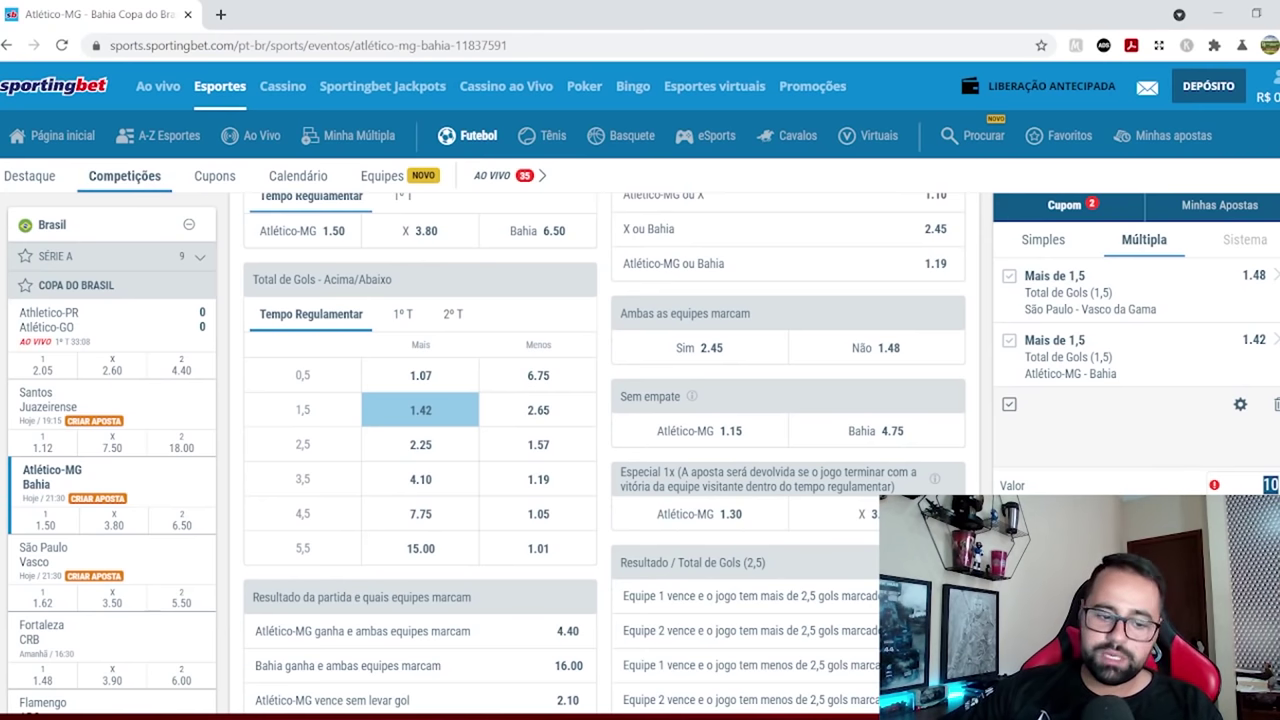
scroll(1137, 400, down, 1)
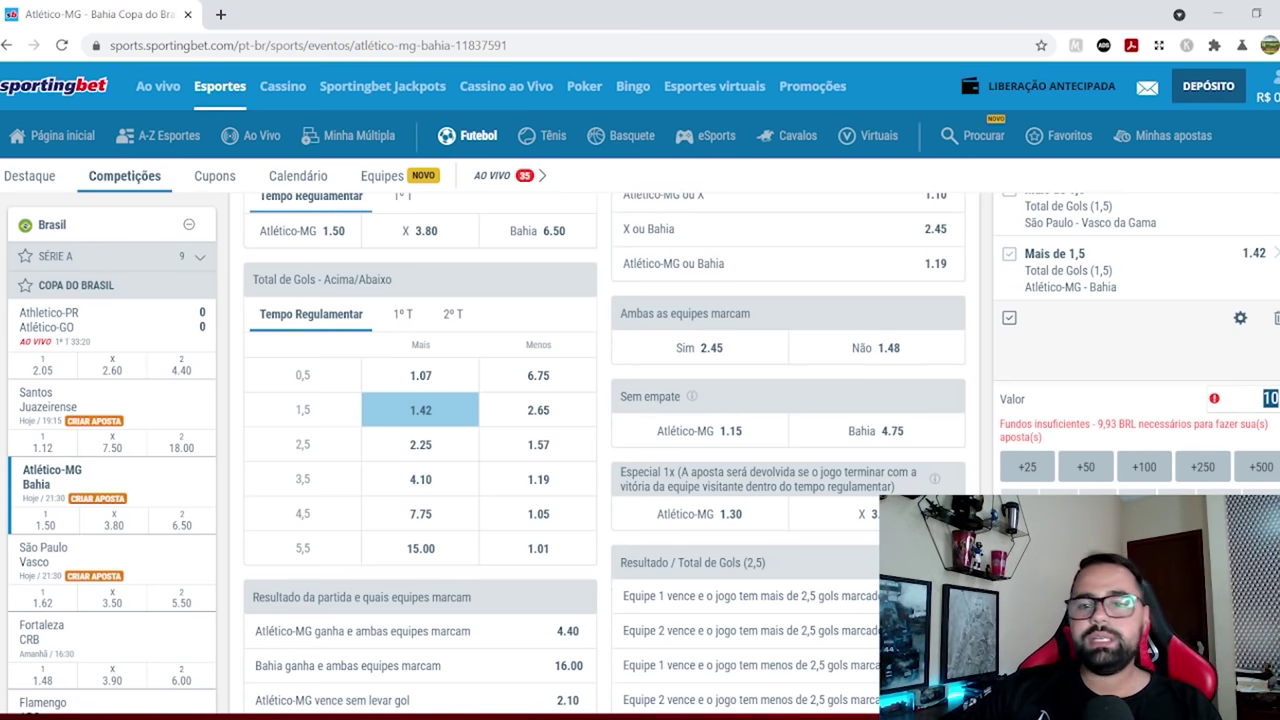
Step: Clear all selections from the coupon and view the account's open and live bets
scroll(1136, 350, up, 5)
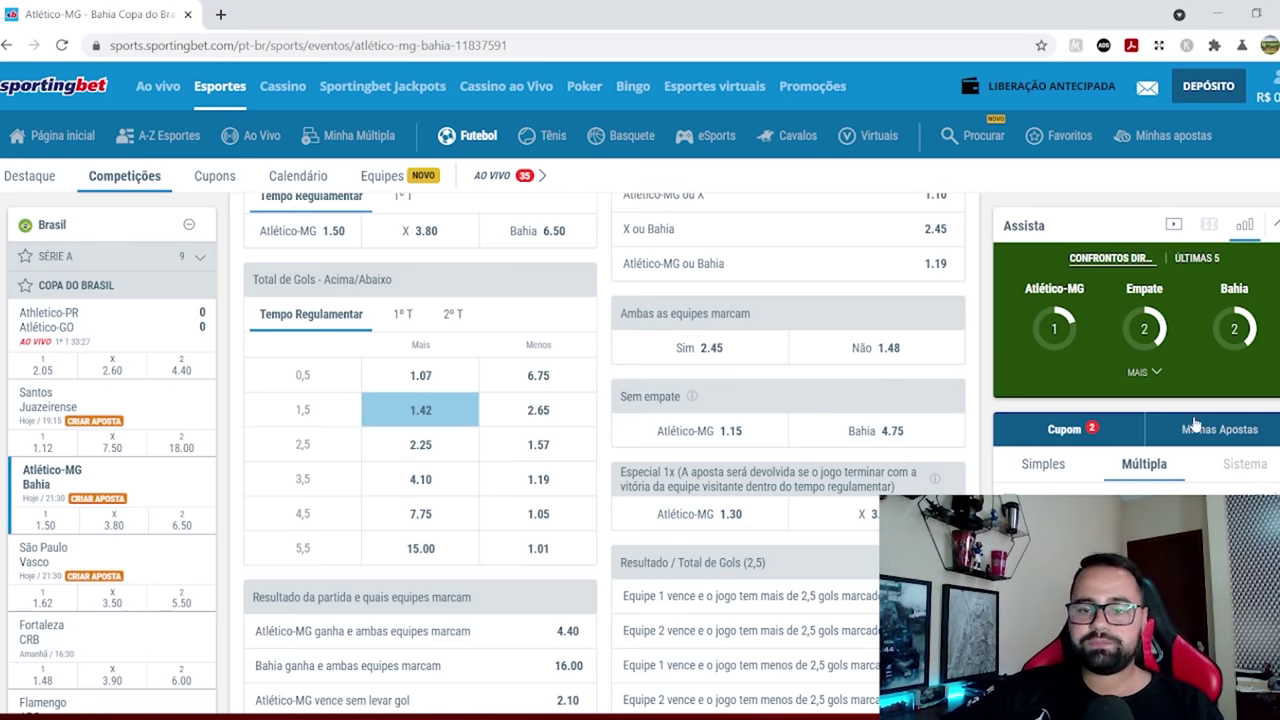
click(1260, 510)
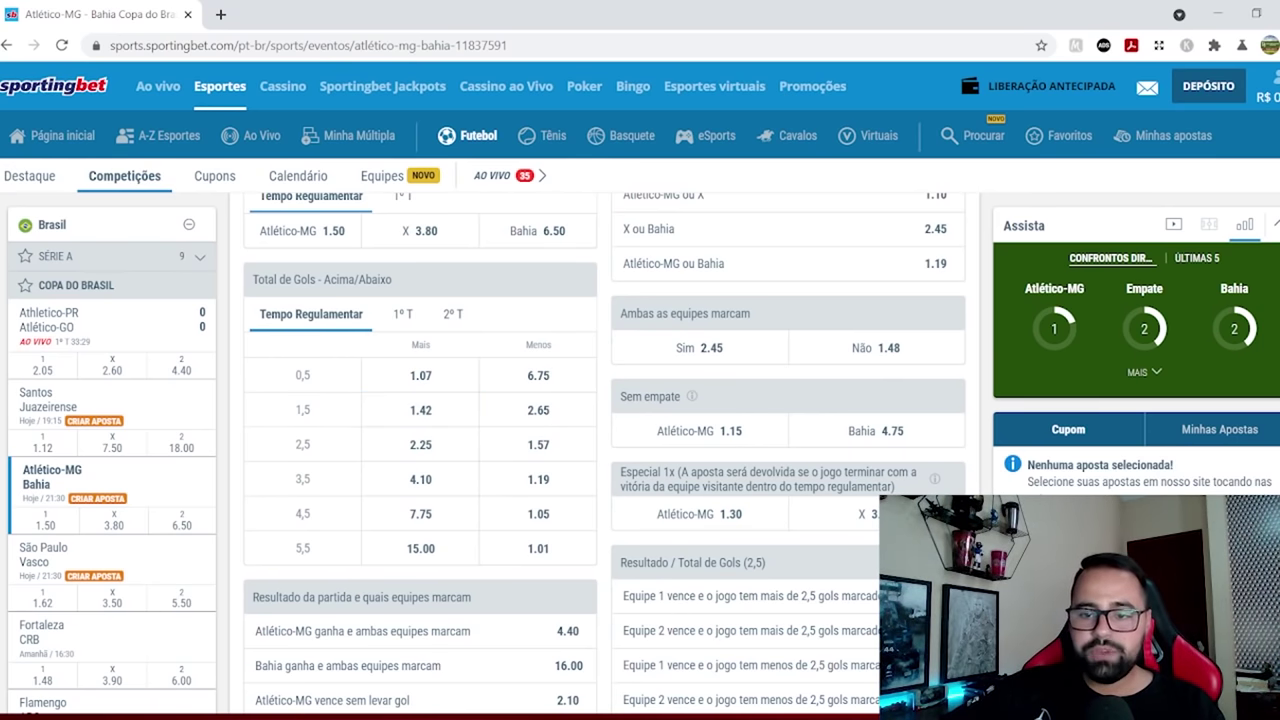
click(1233, 440)
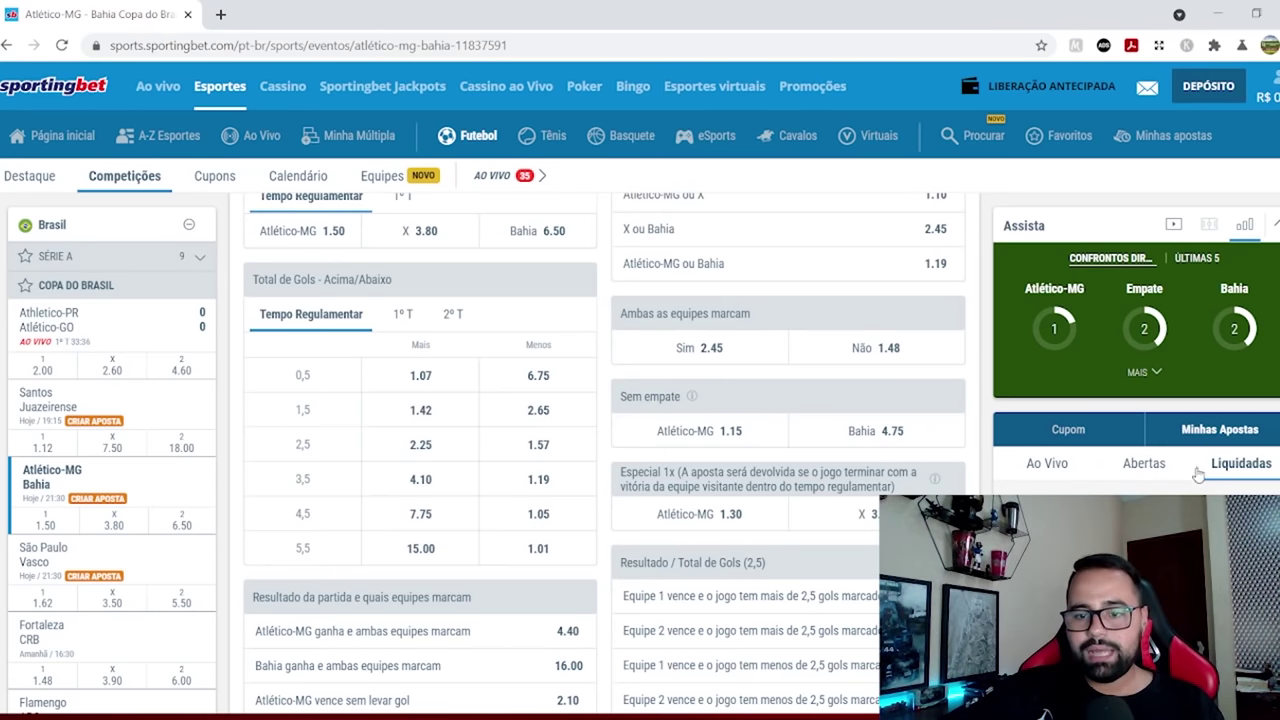
click(1148, 468)
click(1079, 481)
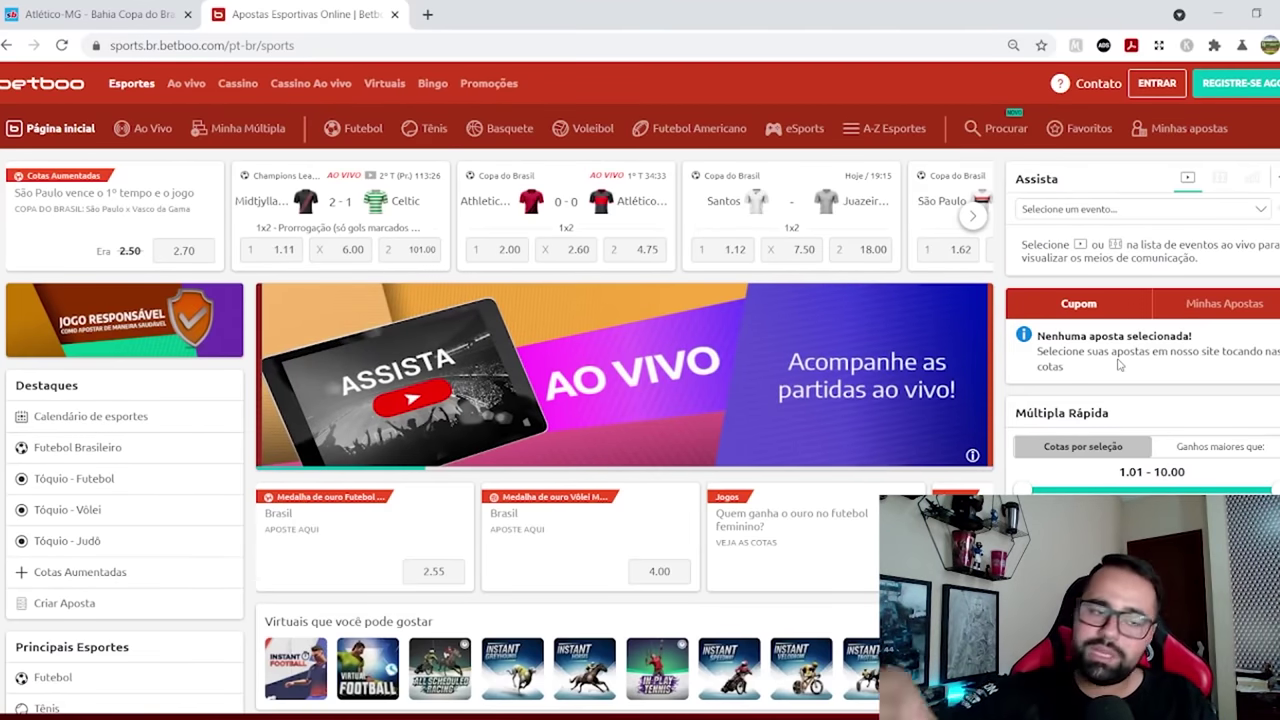
Step: Look through the Betboo sports home page, including its most-bet football matches
scroll(851, 391, down, 8)
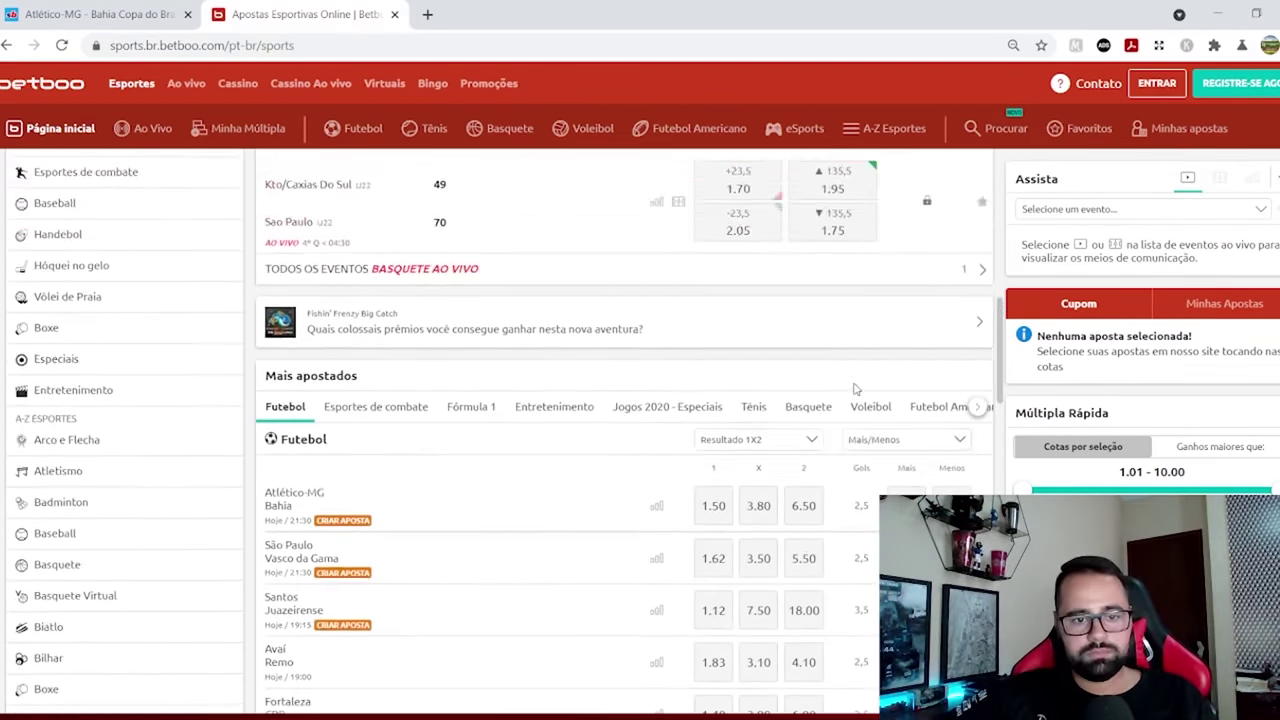
scroll(625, 384, up, 1)
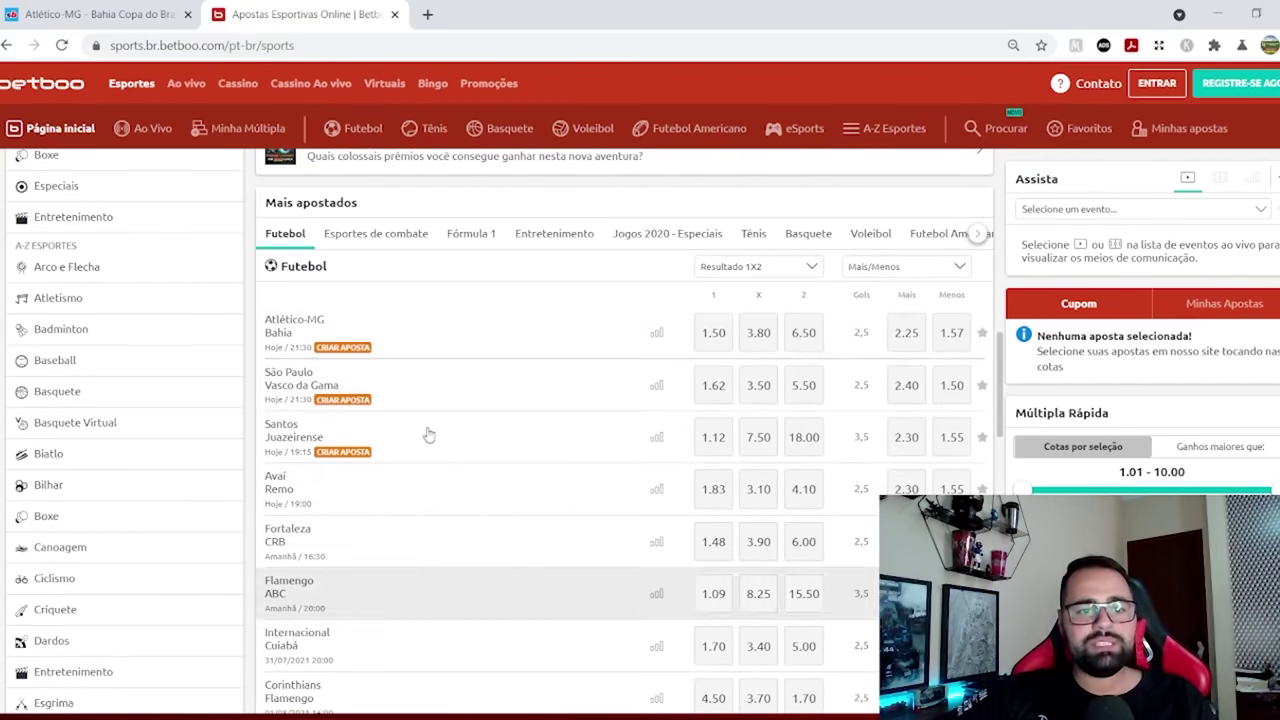
scroll(457, 557, up, 7)
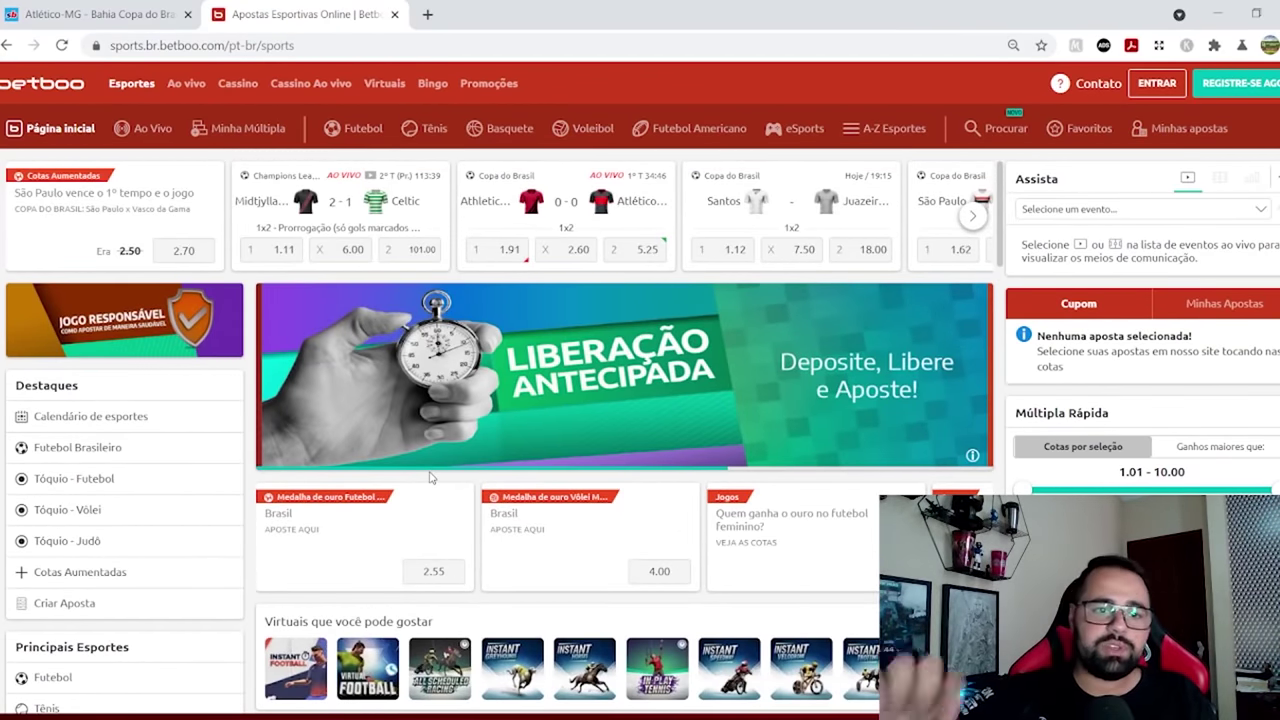